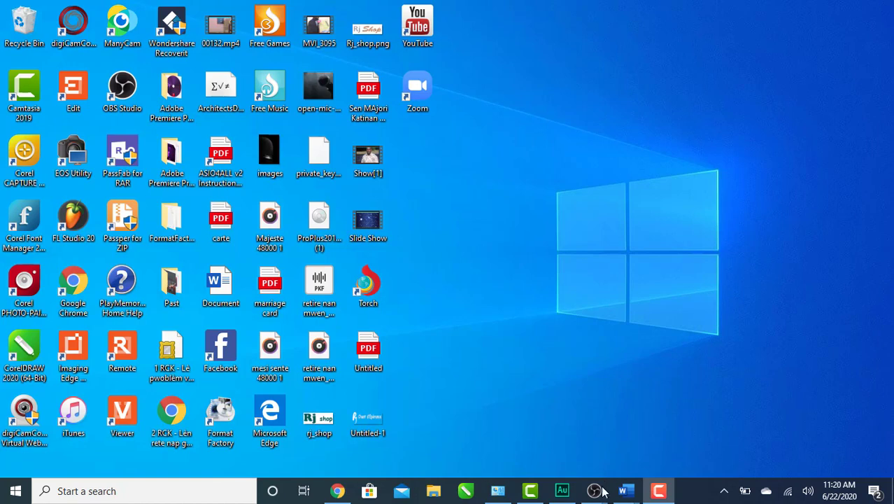
# View the OBS 25.0.8 download page in Chrome, then minimize the browser
pyautogui.moveTo(338, 490)
pyautogui.click(343, 430)
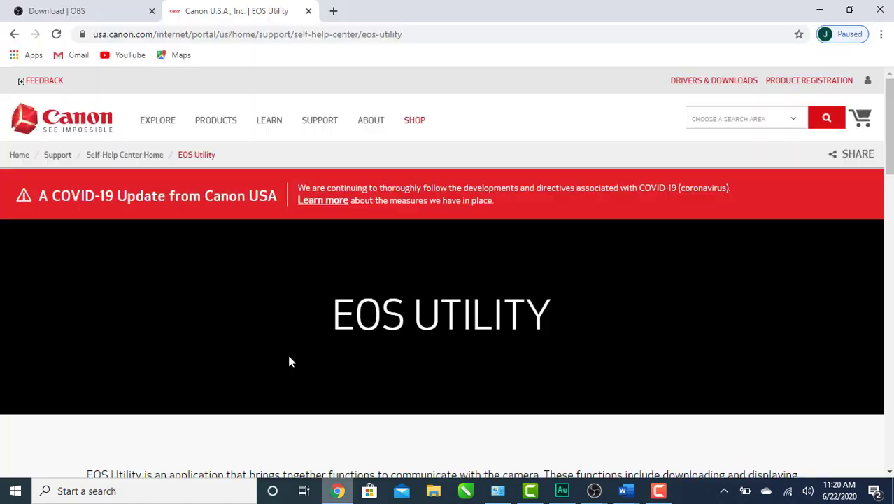
pyautogui.click(55, 10)
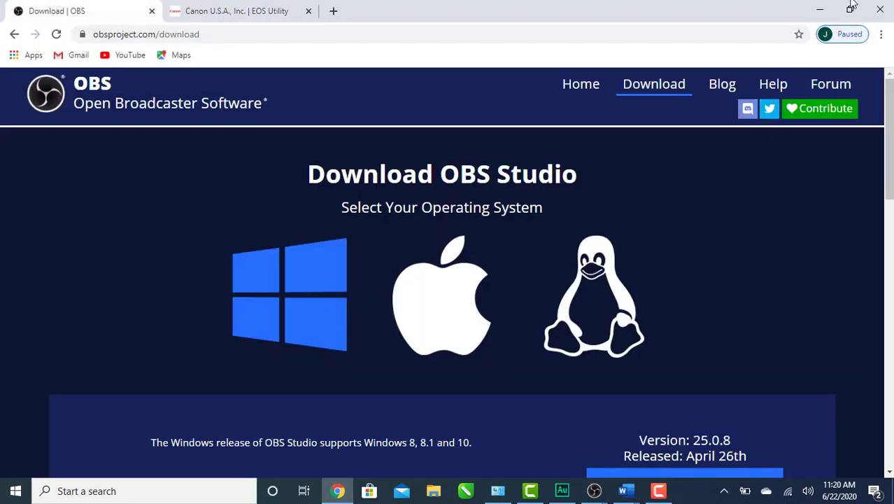
pyautogui.click(820, 9)
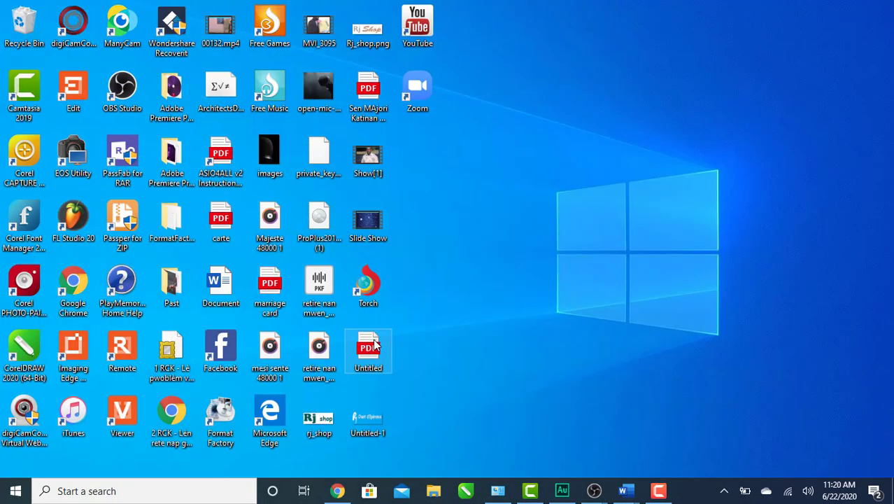
pyautogui.moveTo(594, 491)
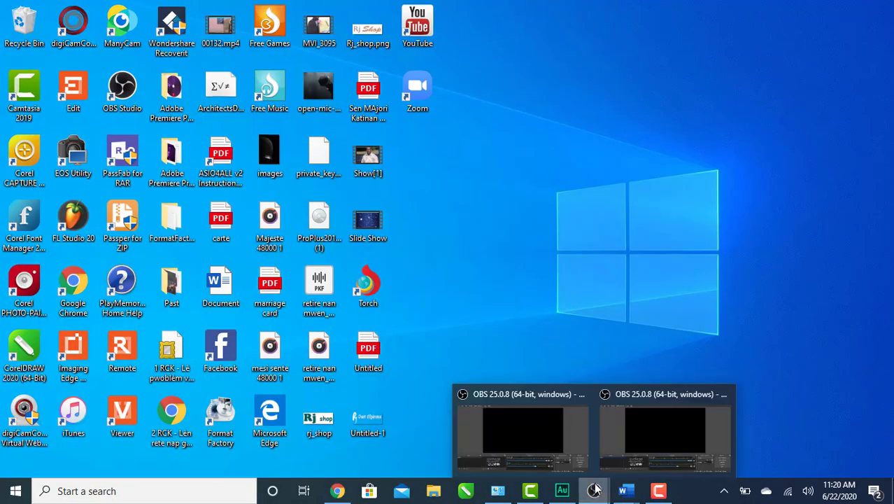
# Close the duplicate second OBS window so one OBS remains, then bring Chrome back
pyautogui.click(561, 424)
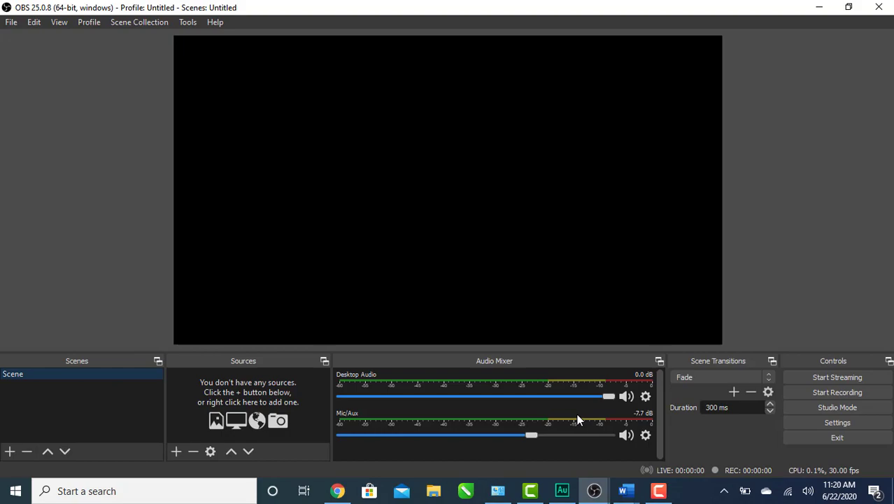
pyautogui.click(820, 7)
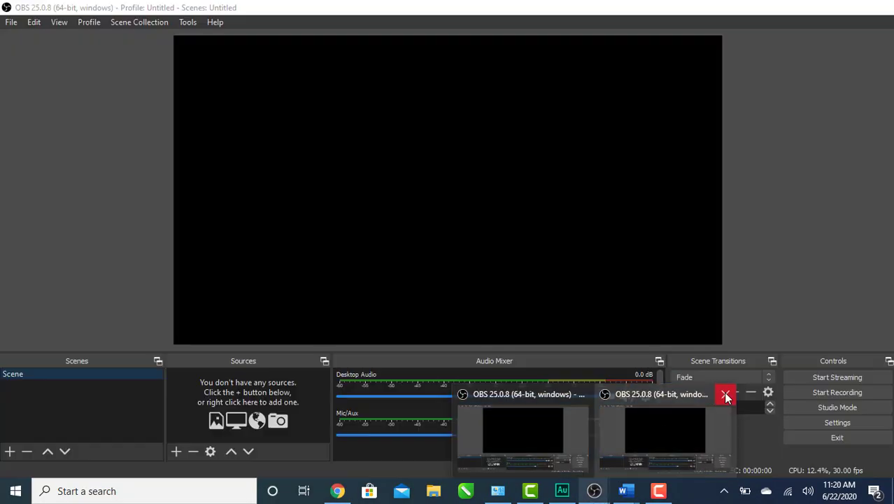
pyautogui.click(725, 394)
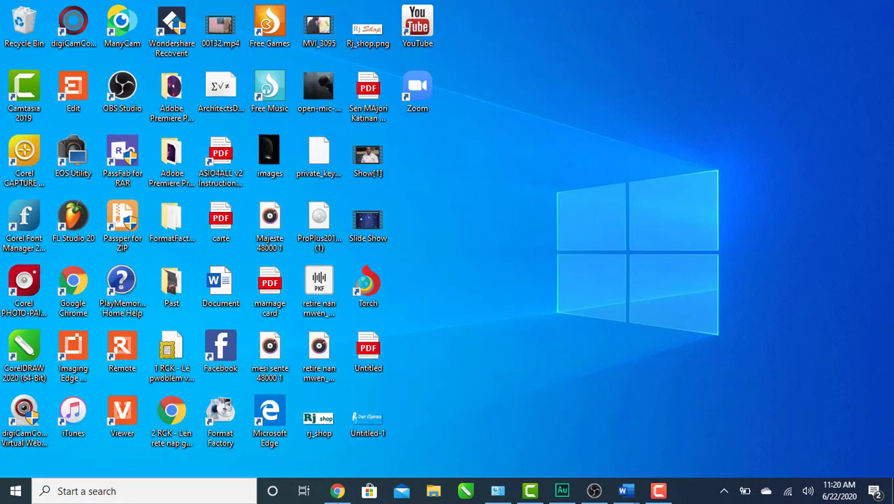
pyautogui.click(337, 490)
# Show the EOS REBEL models under Select your model on Canon's EOS Utility page, then minimize Chrome
pyautogui.click(200, 4)
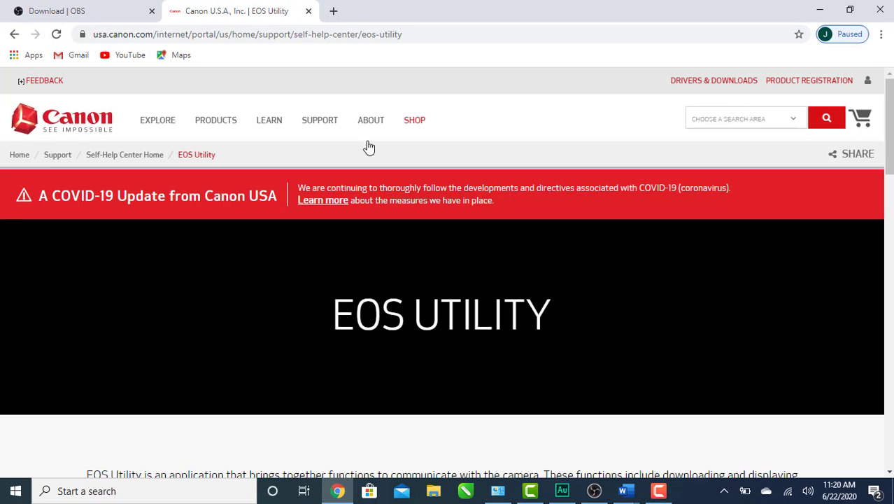
pyautogui.scroll(-3, 533, 375)
pyautogui.scroll(-2, 530, 357)
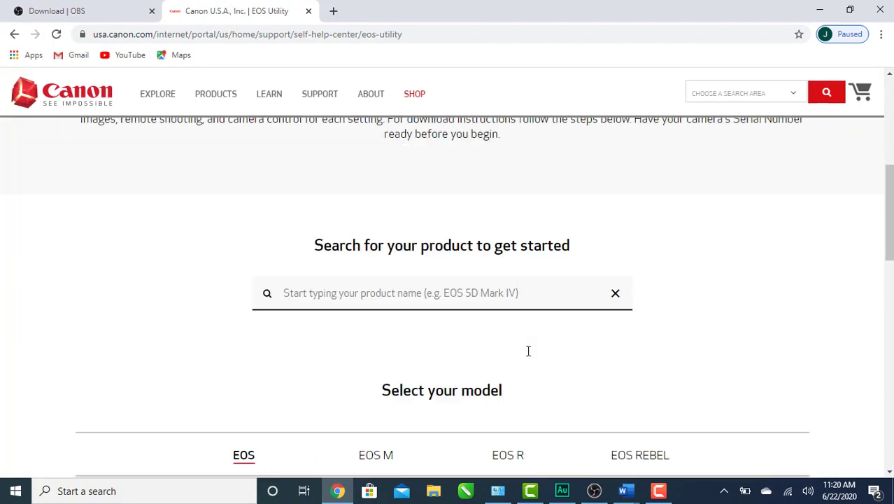
pyautogui.scroll(-4, 529, 351)
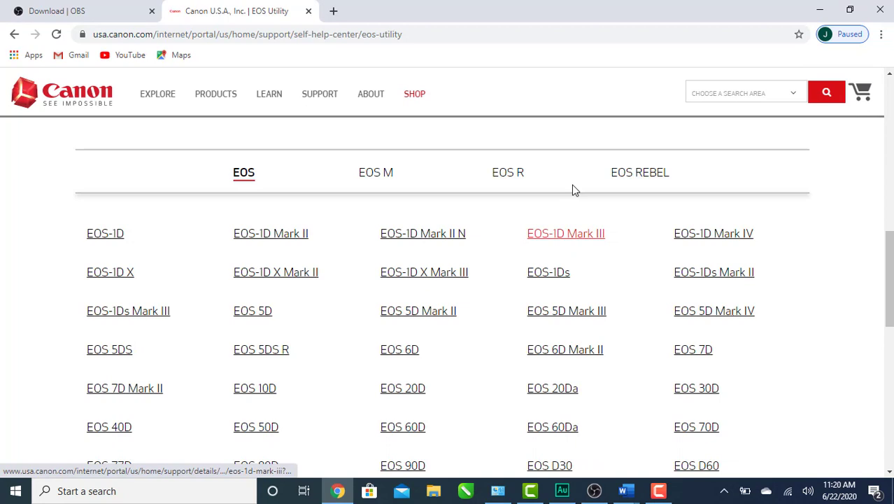
pyautogui.click(620, 176)
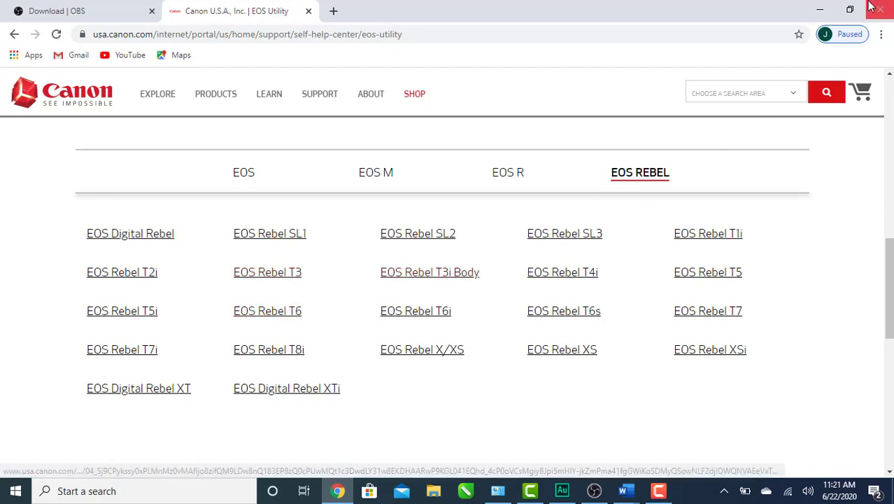
pyautogui.click(820, 10)
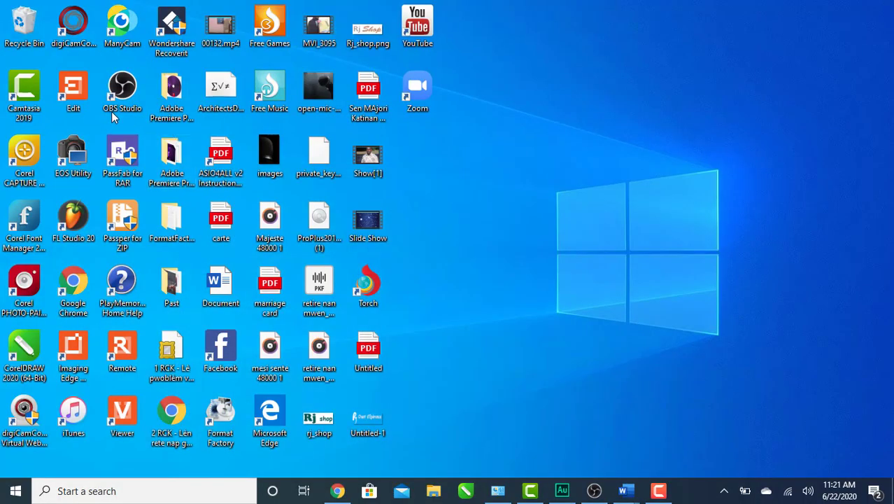
# Launch EOS Utility and start Remote Live View shooting from the Rebel T3i
pyautogui.doubleClick(73, 154)
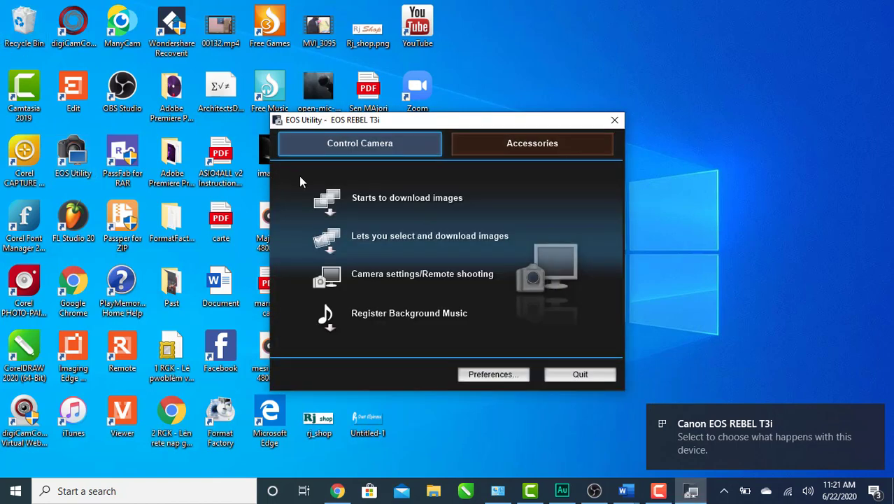
pyautogui.click(430, 275)
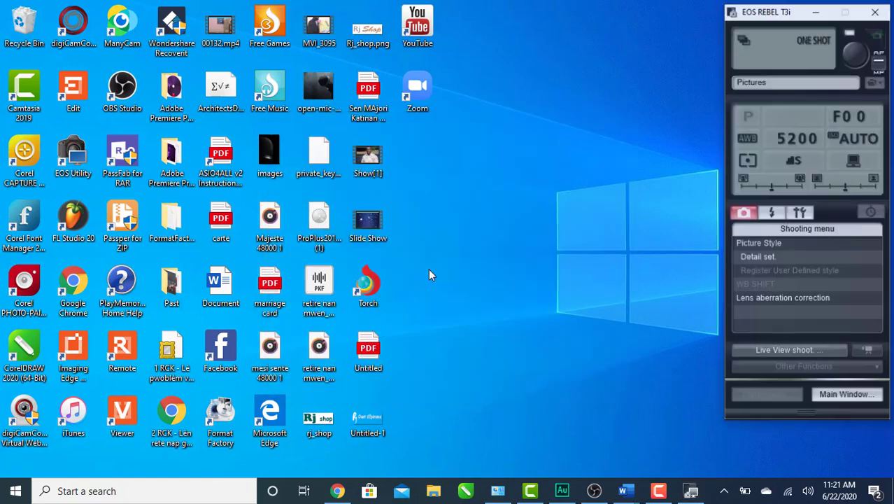
pyautogui.click(758, 351)
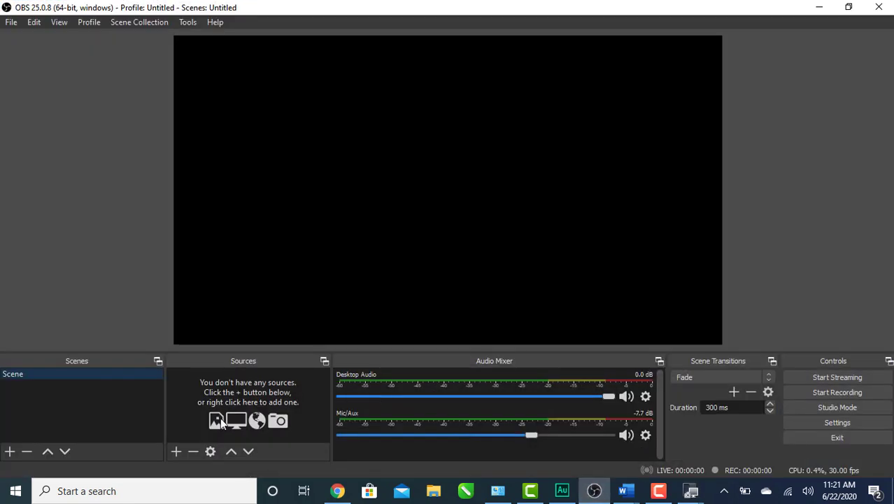
# Add a Window Capture source named T3i capturing the Remote Live View window
pyautogui.click(175, 452)
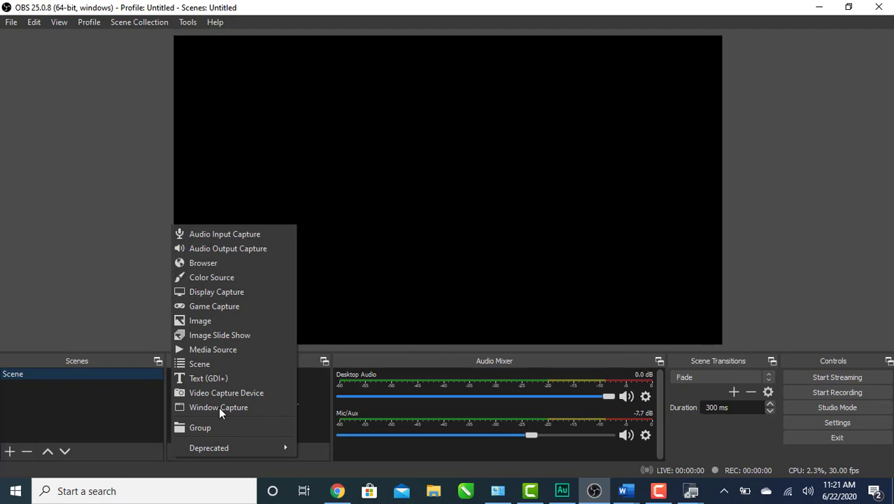
pyautogui.click(219, 406)
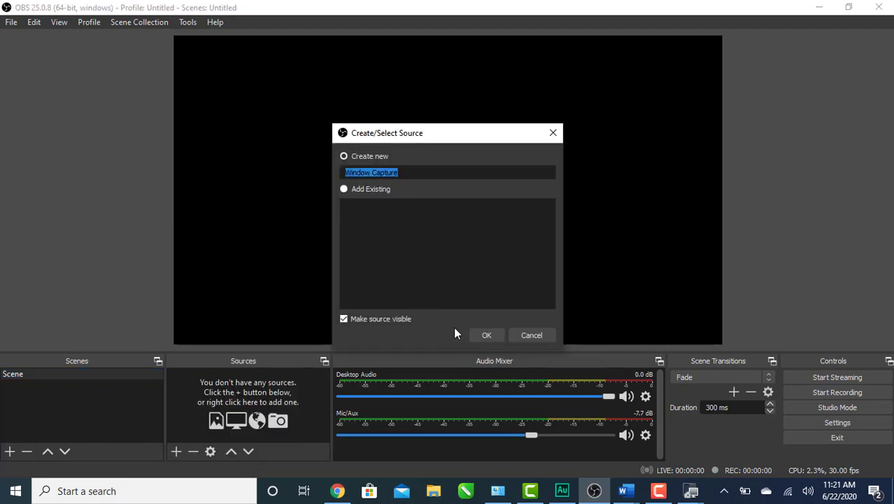
pyautogui.write('T3i')
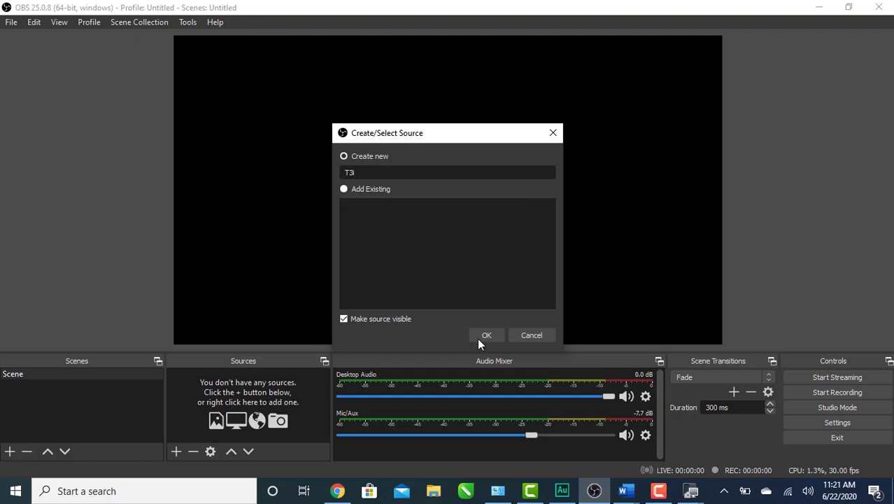
pyautogui.click(477, 336)
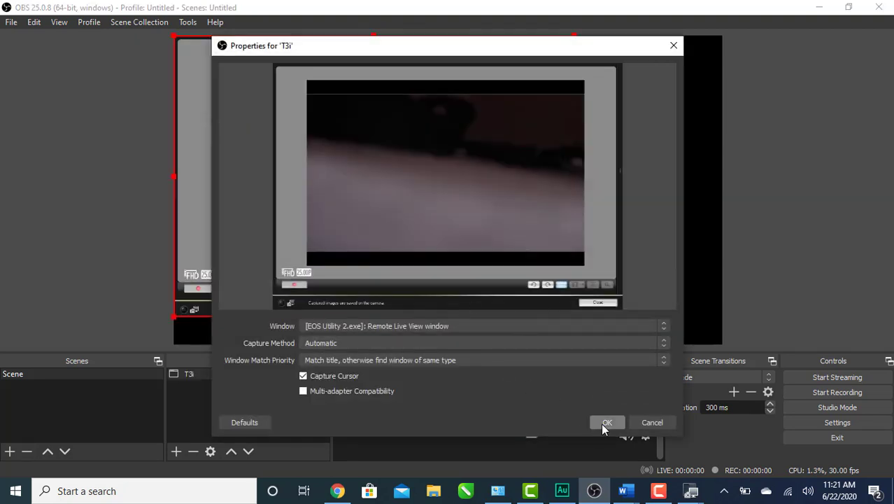
pyautogui.click(604, 423)
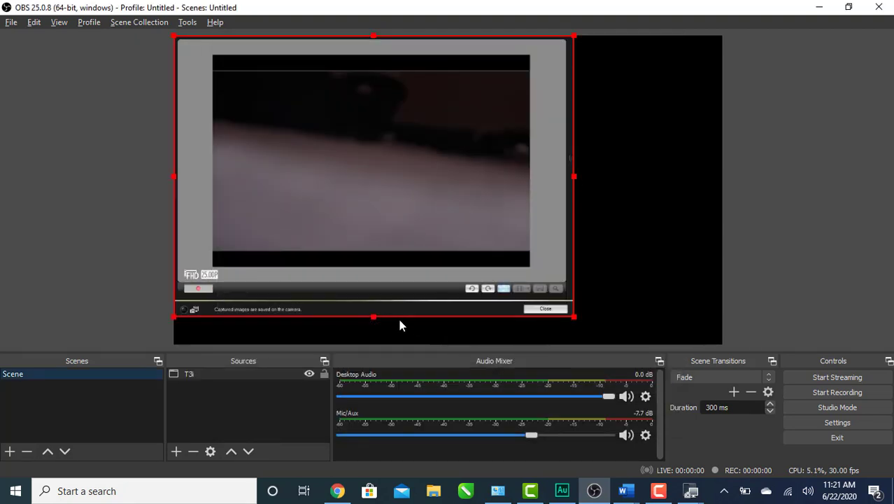
# Crop the T3i capture to the camera image, move it top-left and enlarge it
pyautogui.moveTo(373, 317); pyautogui.dragTo(373, 251)
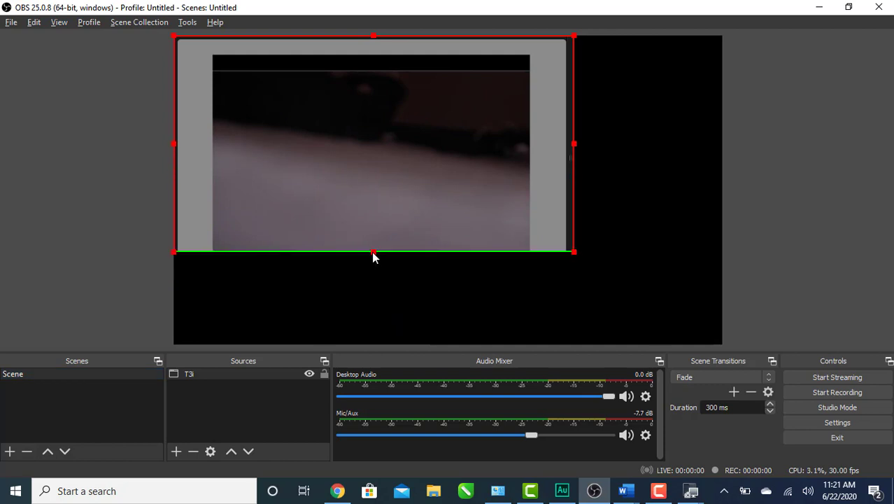
pyautogui.moveTo(575, 148); pyautogui.dragTo(533, 146)
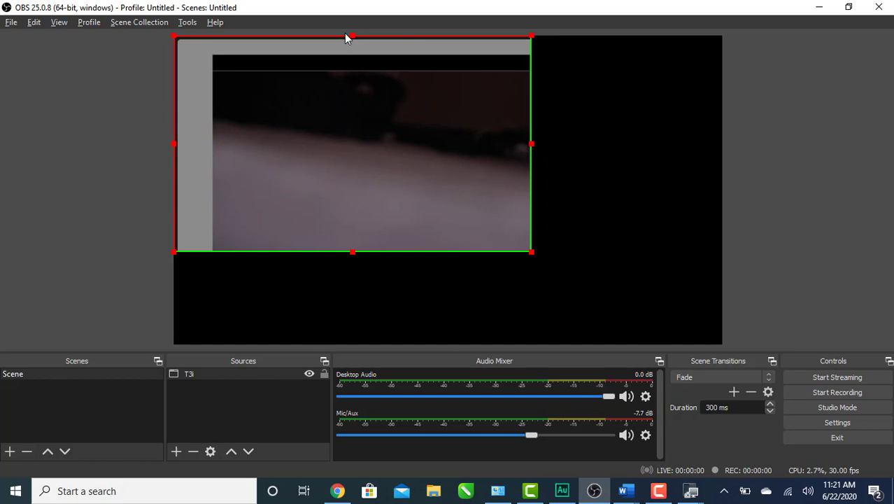
pyautogui.moveTo(349, 35)
pyautogui.mouseDown()
pyautogui.moveTo(373, 70)
pyautogui.moveTo(347, 87)
pyautogui.mouseUp()
pyautogui.moveTo(175, 164); pyautogui.dragTo(214, 172)
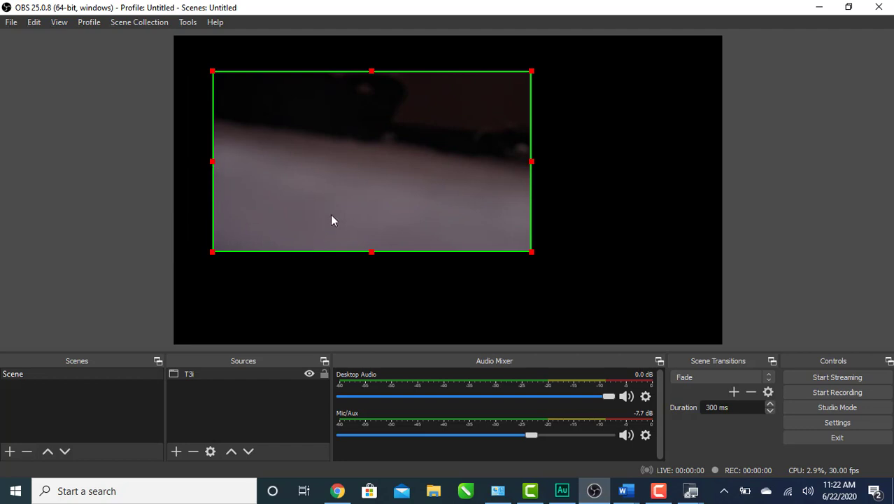
pyautogui.moveTo(332, 214); pyautogui.dragTo(299, 183)
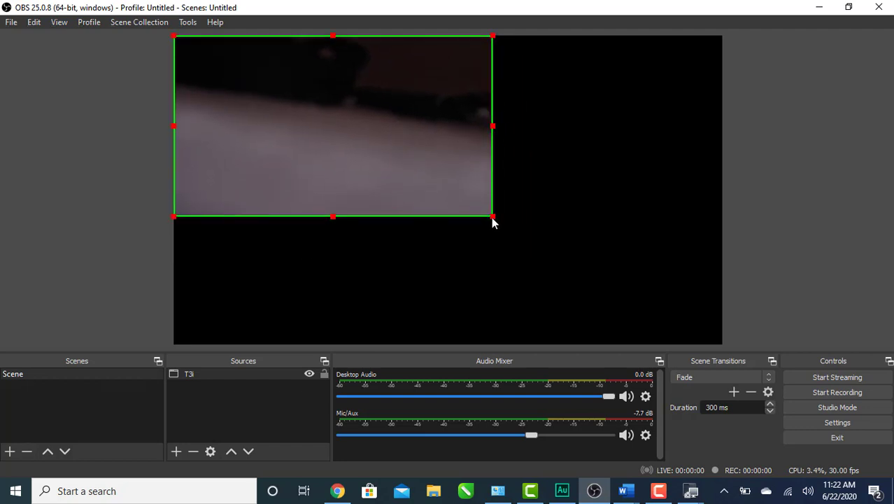
pyautogui.moveTo(491, 217); pyautogui.dragTo(721, 306)
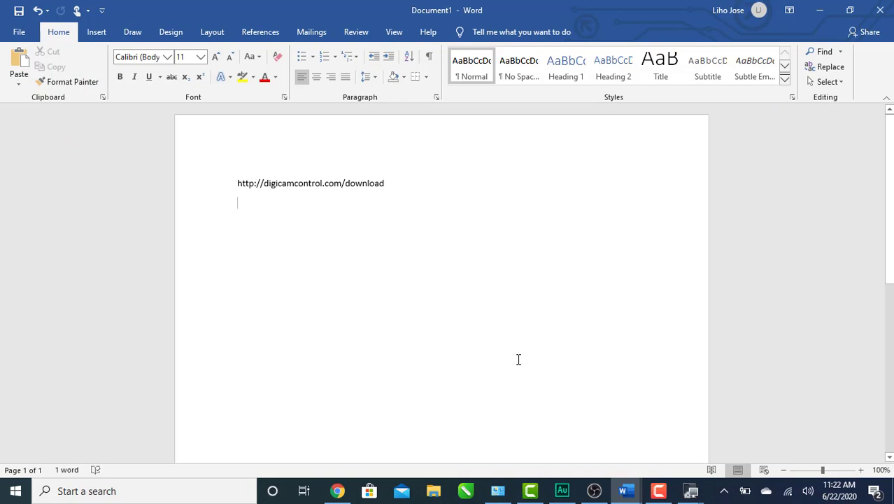
# Paste the Canon EOS Utility link and the digiCamControl download link on separate lines in Word
pyautogui.write('https://www.usa.canon.com/internet/portal/us/home/support/self-help-center/eos-utility')
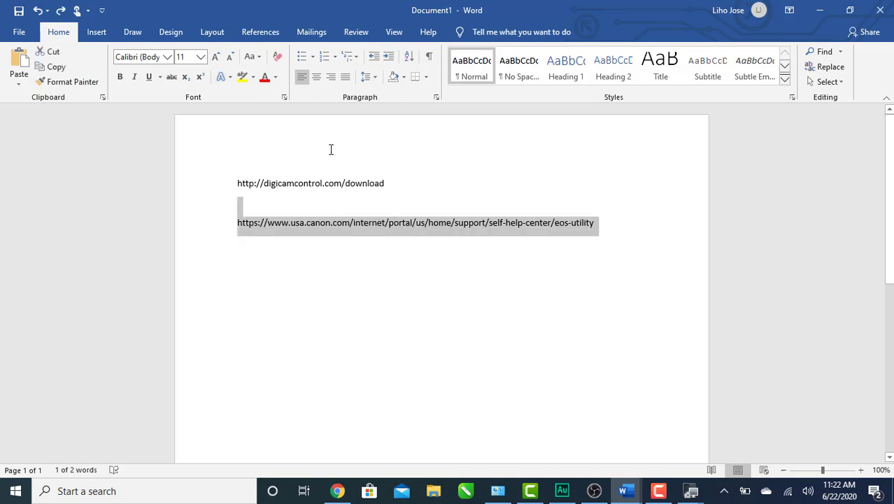
pyautogui.click(347, 238)
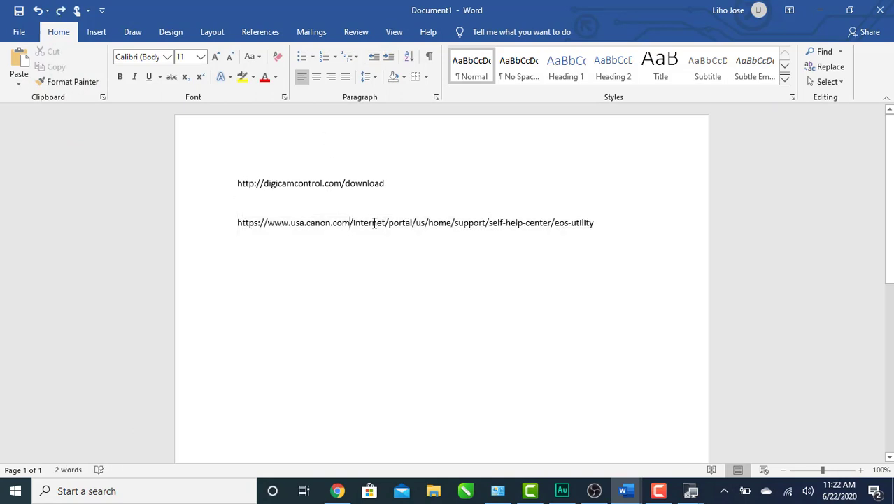
pyautogui.click(610, 226)
pyautogui.write('http://digicamcontrol.com/download')
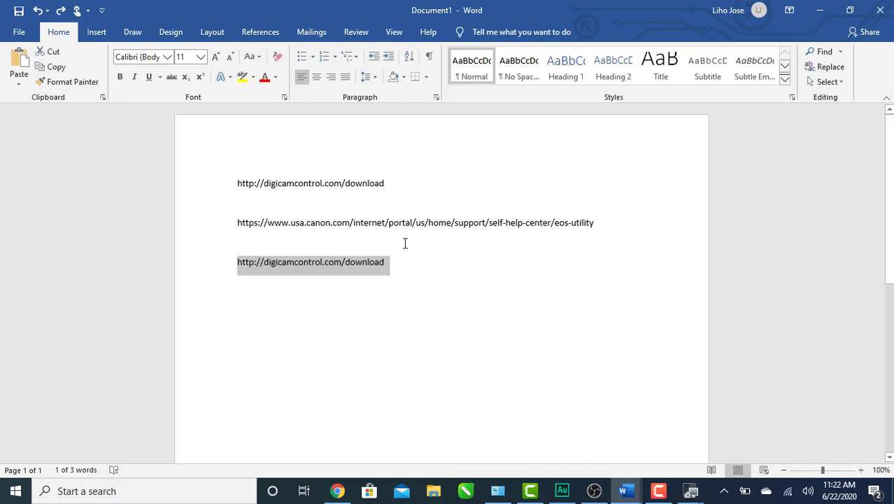
pyautogui.click(332, 283)
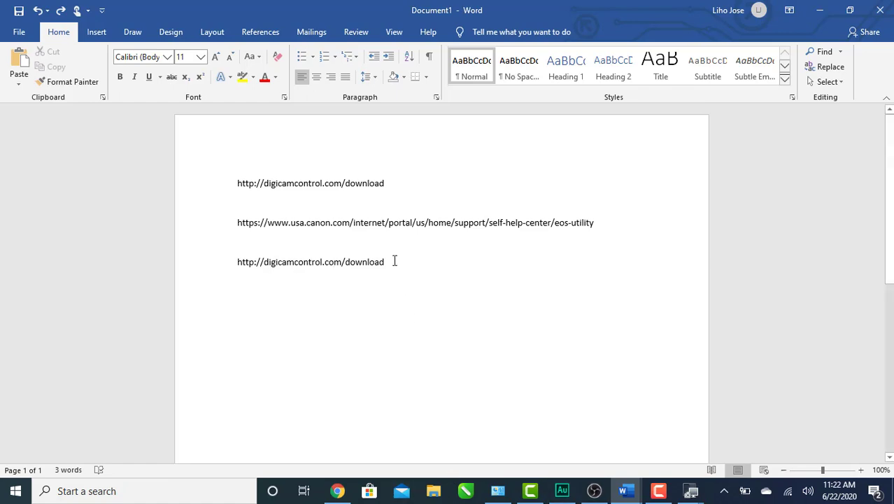
pyautogui.moveTo(393, 262); pyautogui.dragTo(114, 305)
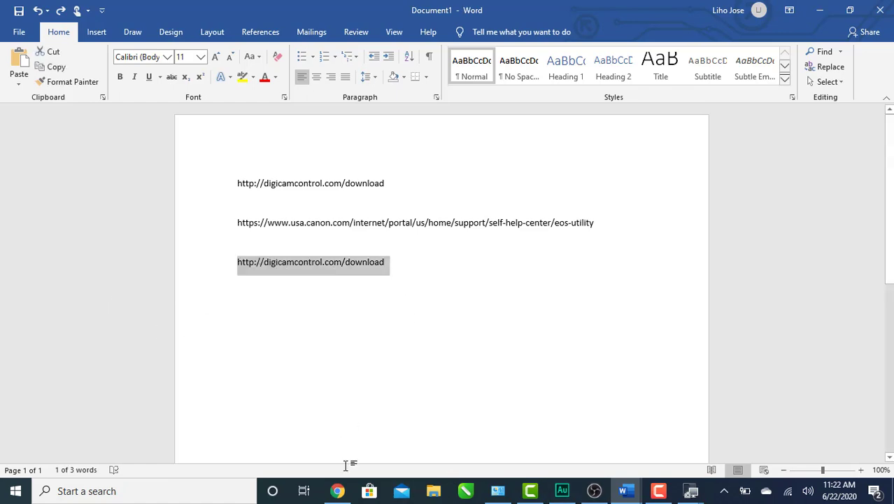
pyautogui.click(336, 491)
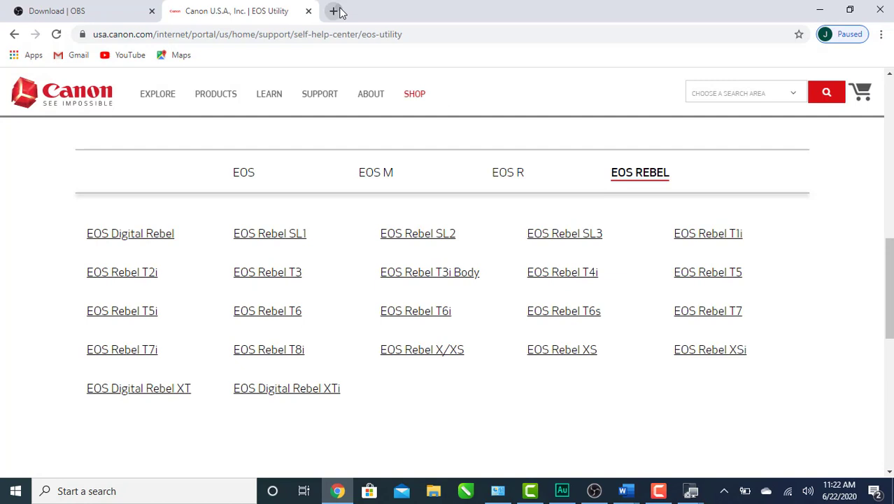
# Load digicamcontrol.com/download in a new tab to show the Virtual Webcam download
pyautogui.click(339, 12)
pyautogui.write('http://digicamcontrol.com/download')
pyautogui.press('Return')
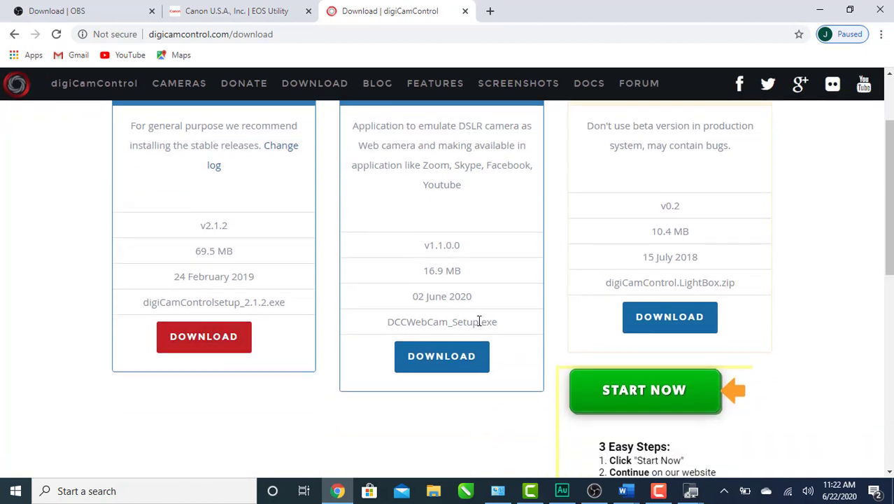
pyautogui.scroll(2, 479, 321)
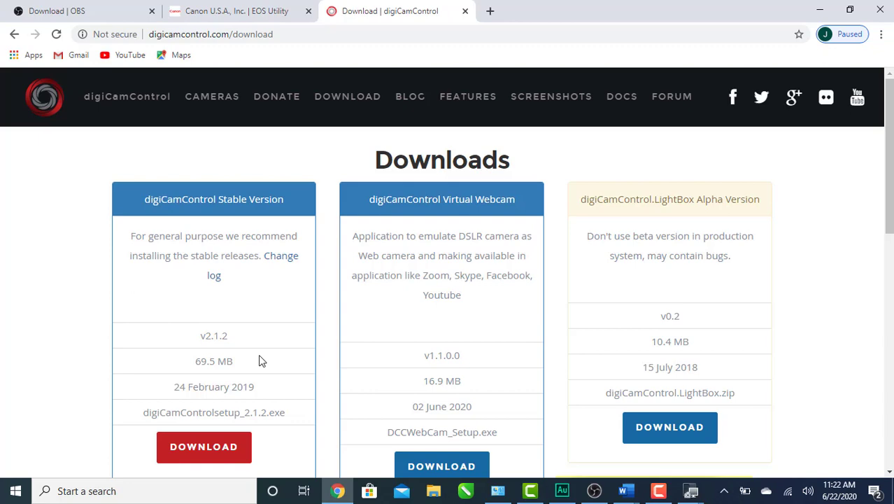
# Minimize Chrome, Word and Remote Live View, then launch digiCamControl Virtual Webcam from the desktop
pyautogui.click(820, 11)
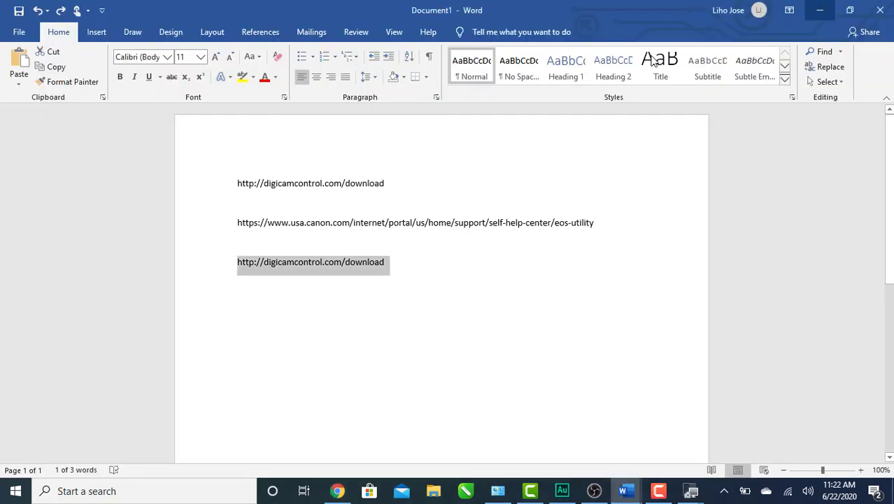
pyautogui.click(820, 11)
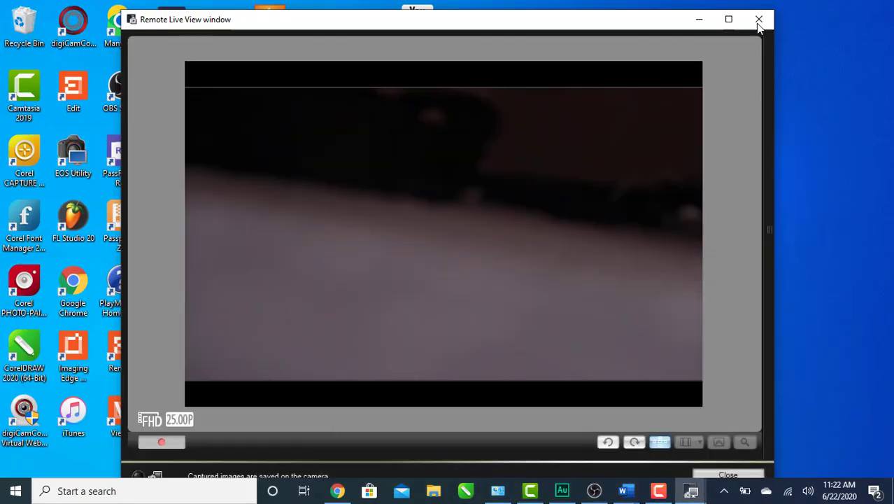
pyautogui.click(701, 18)
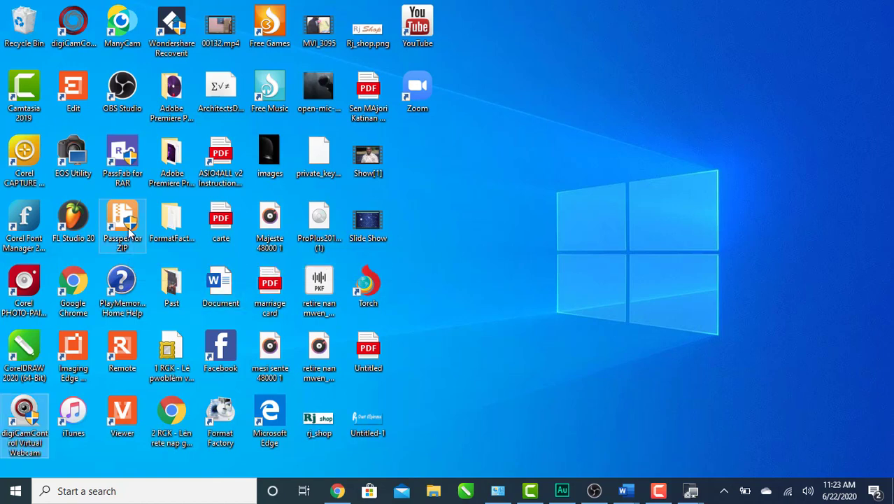
pyautogui.doubleClick(28, 420)
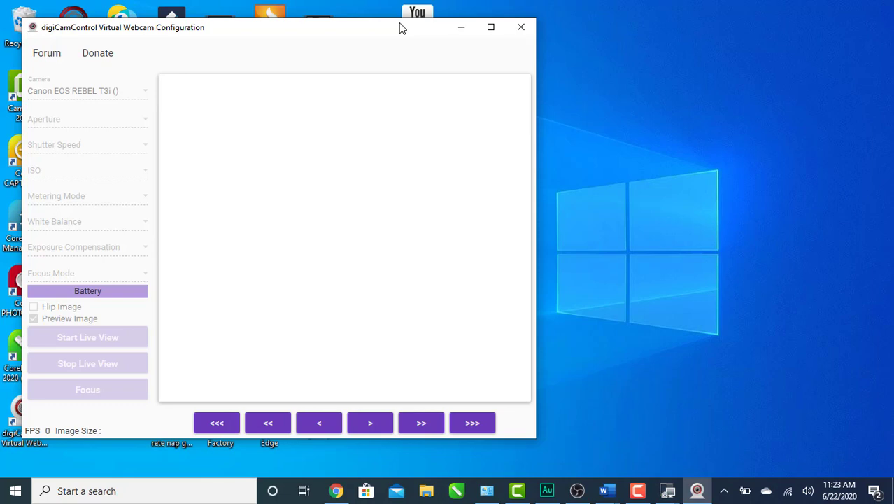
# Start live view from the Canon EOS Rebel T6 and set a focus point on the image
pyautogui.moveTo(302, 36); pyautogui.dragTo(499, 45)
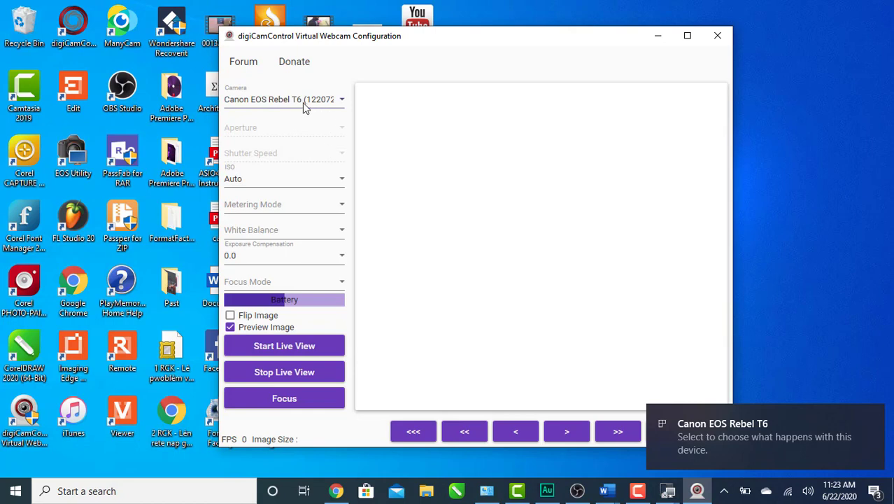
pyautogui.click(301, 354)
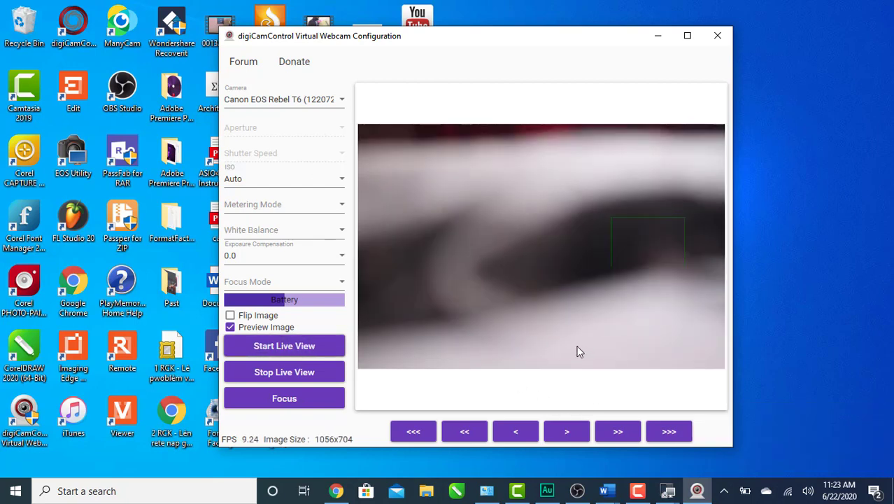
pyautogui.click(577, 351)
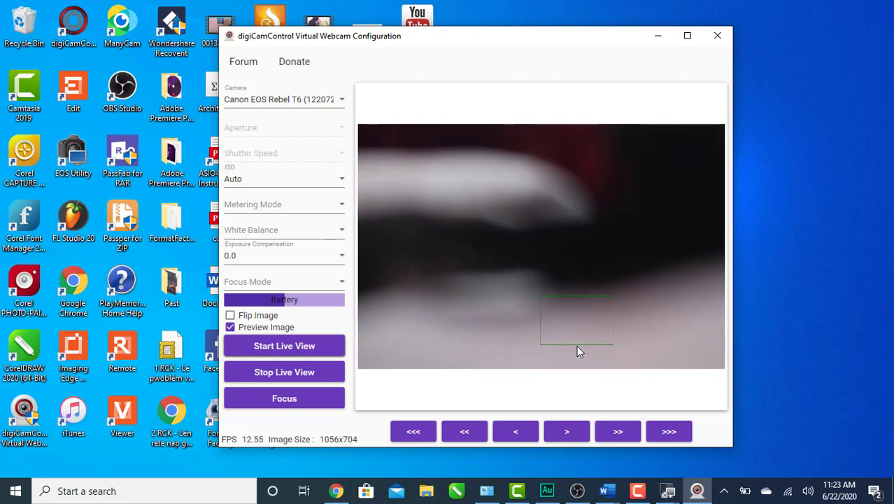
pyautogui.click(659, 34)
pyautogui.click(578, 491)
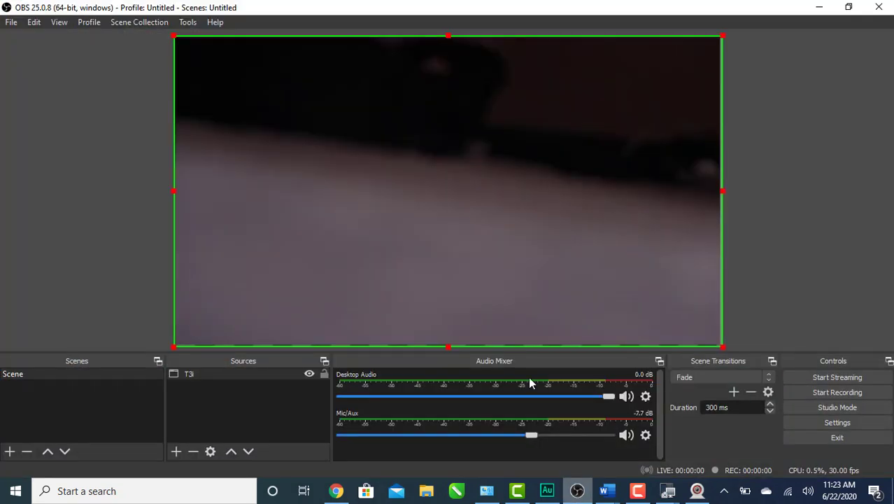
# Add a Video Capture Device source and name it T6
pyautogui.click(176, 454)
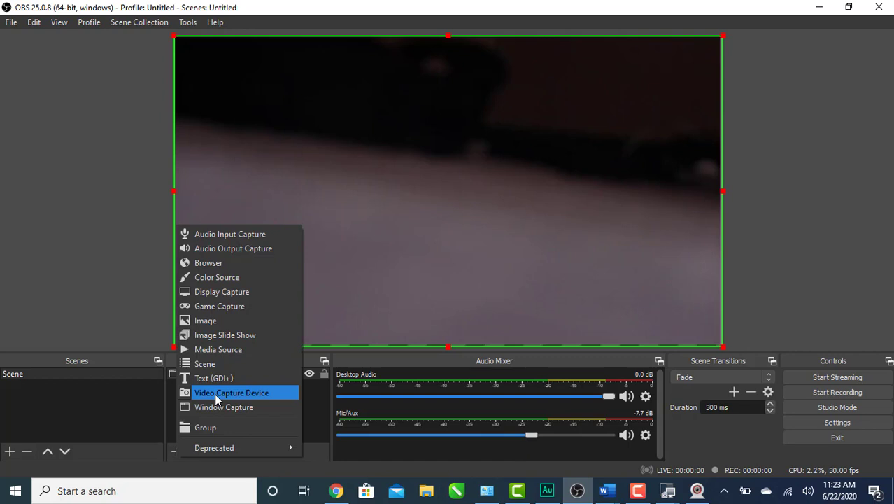
pyautogui.click(215, 394)
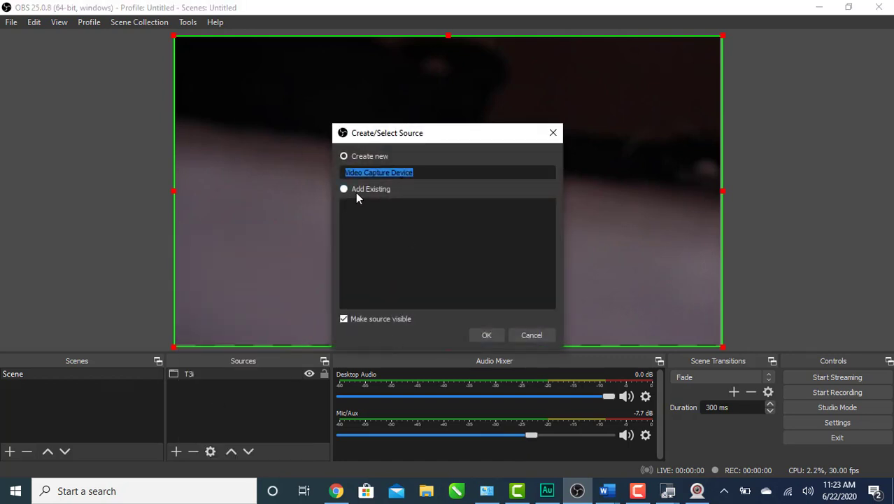
pyautogui.write('T6')
# Create the T6 source with DCC Virtual Camera as its capture device
pyautogui.click(487, 335)
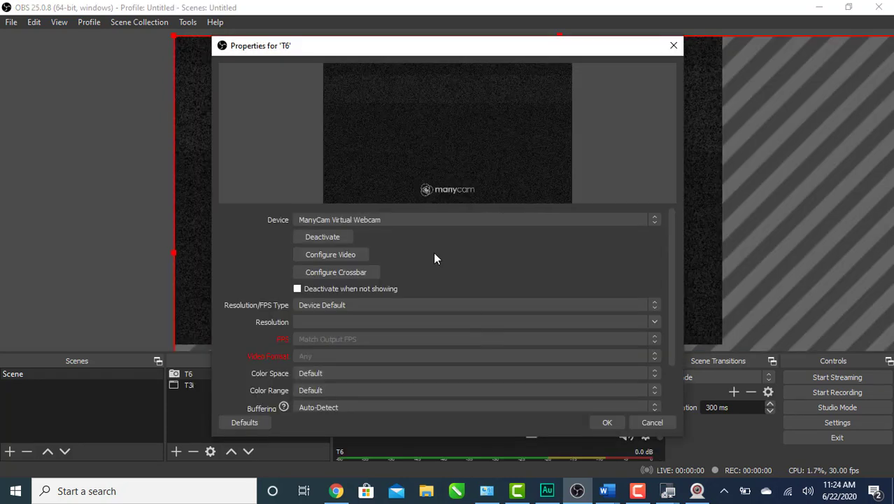
pyautogui.click(362, 219)
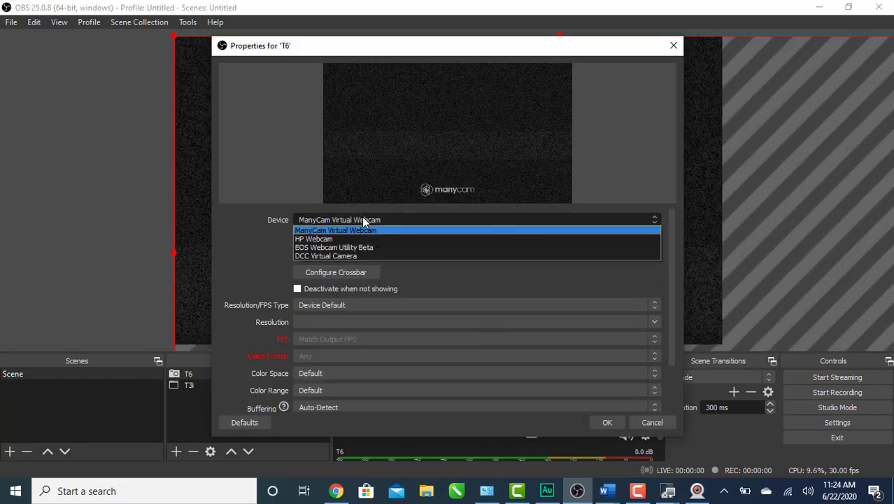
pyautogui.click(362, 256)
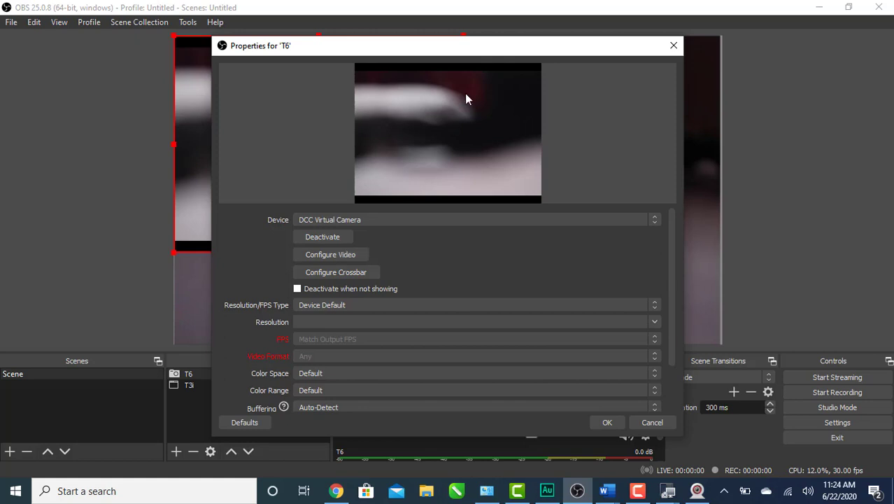
pyautogui.click(607, 422)
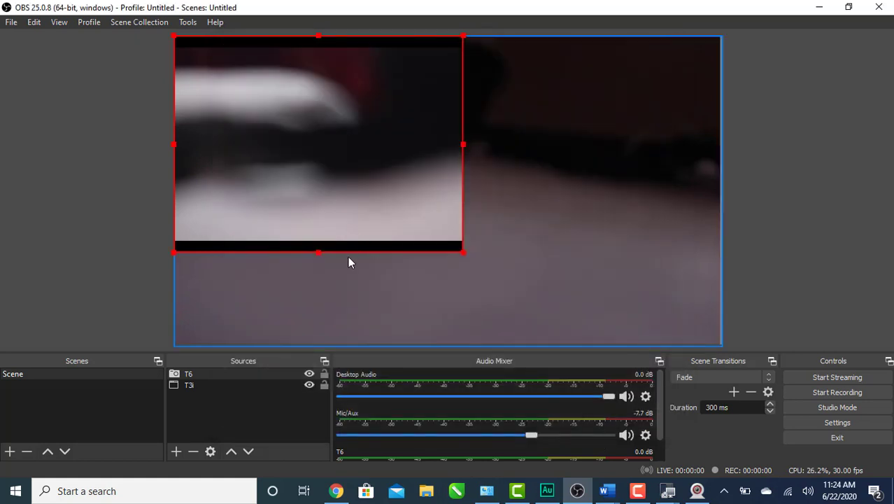
# Crop the black bars off the top and bottom of the T6 feed, then reselect the T6 source
pyautogui.moveTo(317, 252); pyautogui.dragTo(318, 204)
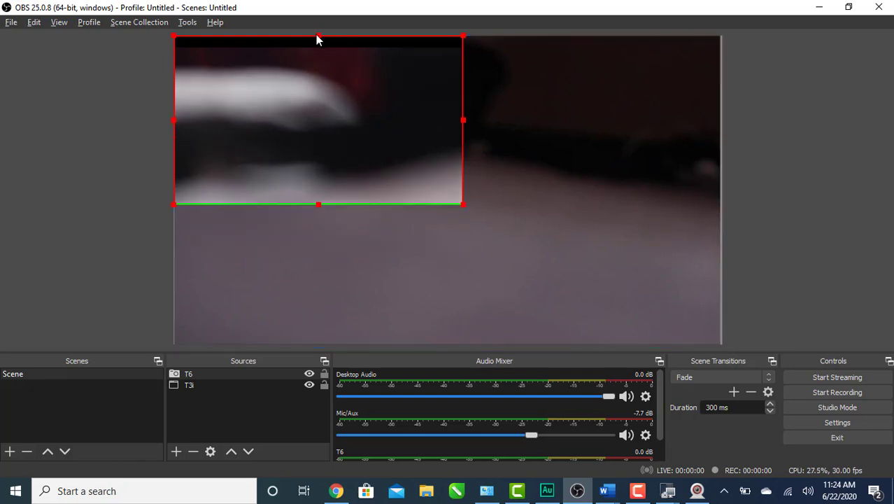
pyautogui.moveTo(318, 36); pyautogui.dragTo(321, 71)
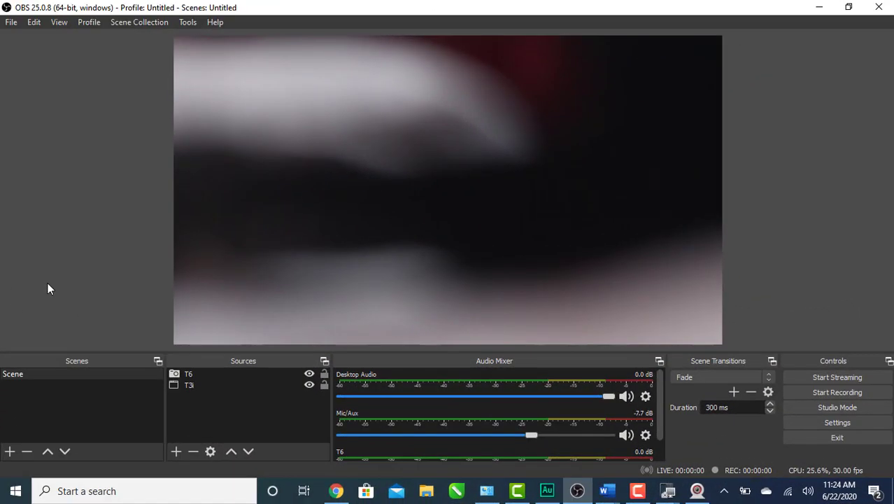
pyautogui.click(218, 387)
pyautogui.click(261, 376)
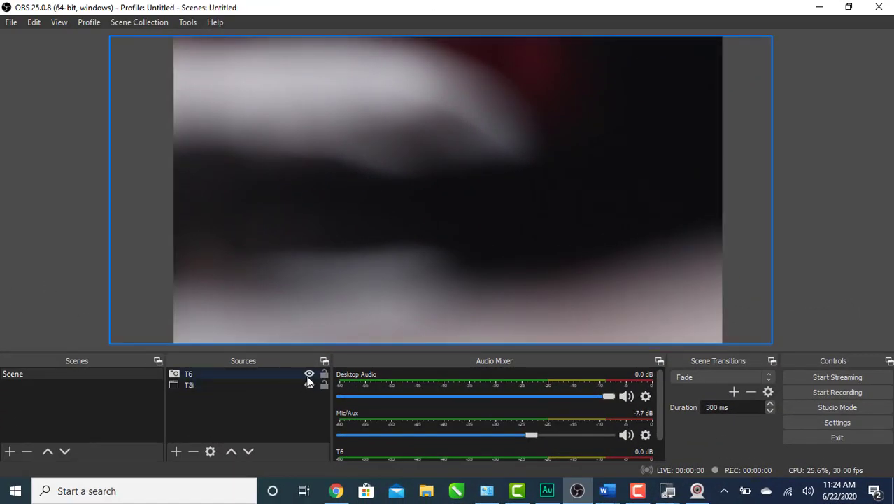